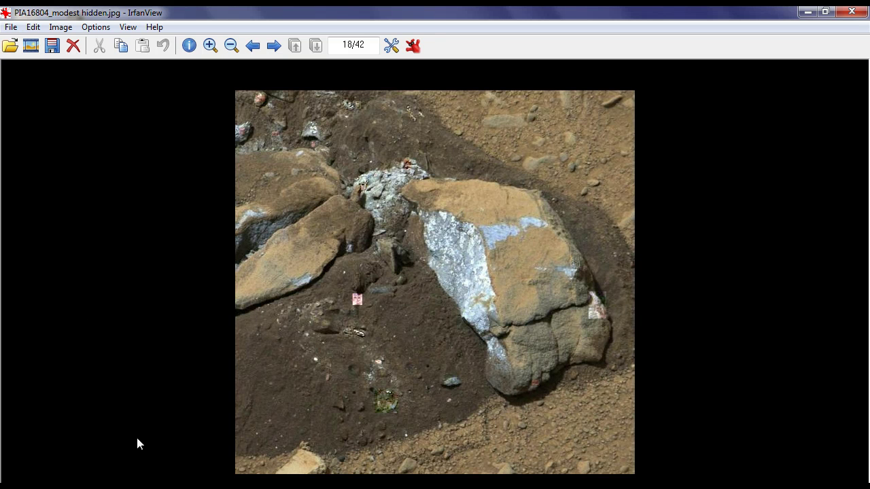
# Zoom into the Mars rover photo to magnify the soil and pale rubble.
pyautogui.scroll(2, 697, 304)
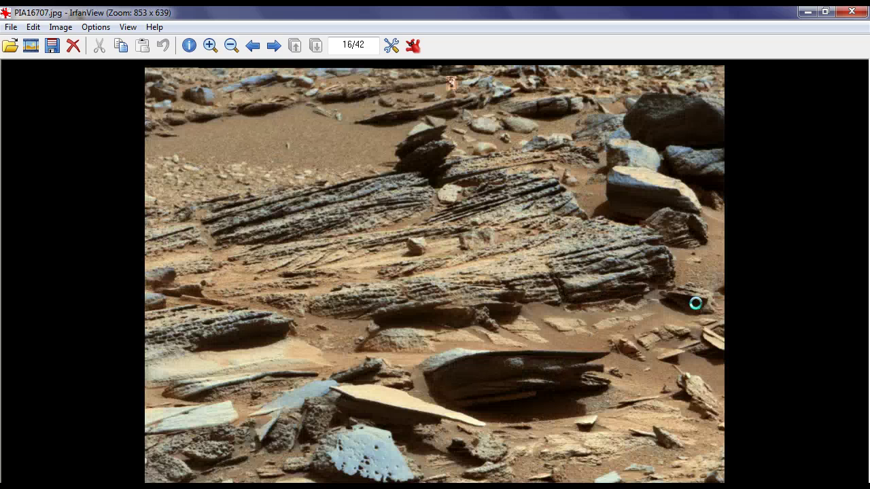
pyautogui.scroll(-2, 695, 303)
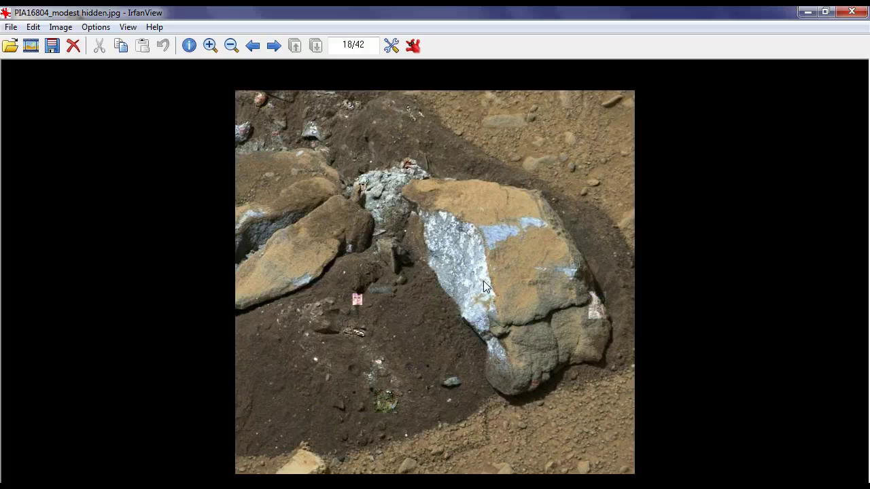
pyautogui.press('+')
pyautogui.press('+')
pyautogui.press('+')
pyautogui.press('+')
pyautogui.press('+')
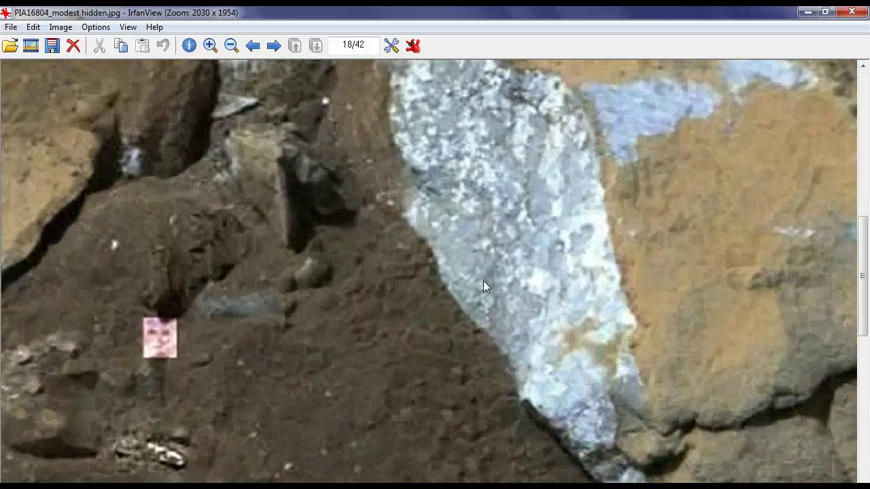
pyautogui.moveTo(288, 400); pyautogui.dragTo(463, 29)
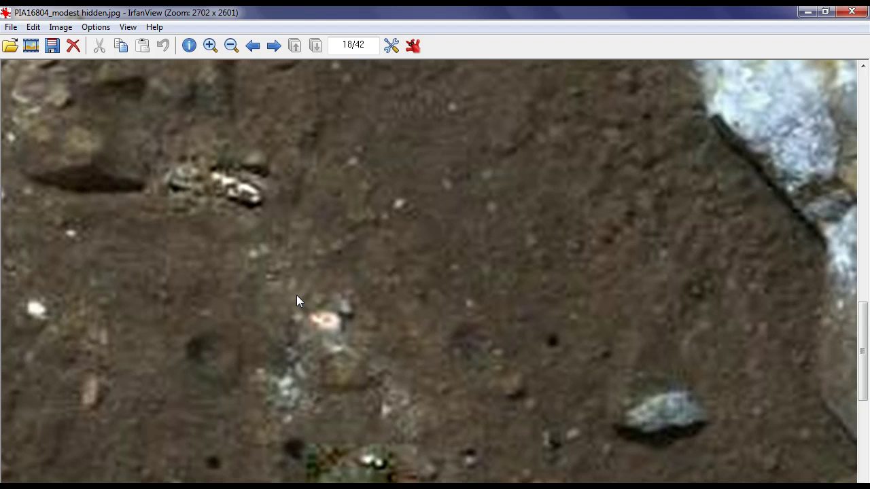
# Draw and clear a test selection around the bright pebble, then view other rocks.
pyautogui.moveTo(296, 292)
pyautogui.mouseDown()
pyautogui.moveTo(297, 334)
pyautogui.moveTo(372, 353)
pyautogui.mouseUp()
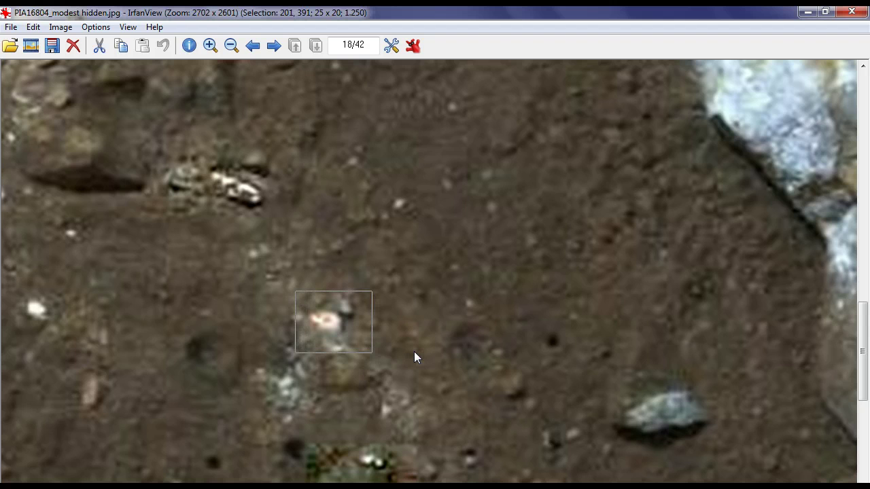
pyautogui.click(415, 352)
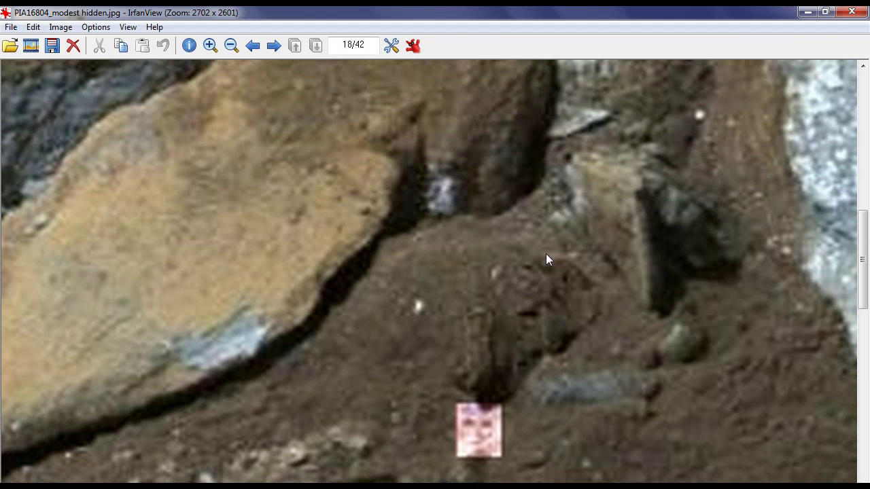
pyautogui.moveTo(595, 176)
pyautogui.mouseDown()
pyautogui.moveTo(489, 315)
pyautogui.moveTo(461, 377)
pyautogui.moveTo(463, 449)
pyautogui.mouseUp()
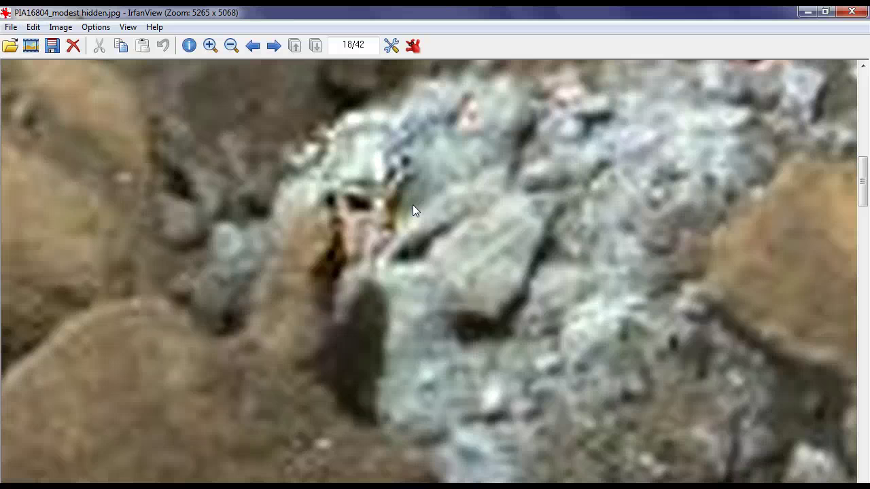
# Pan the magnified view to the three grey rocks with small pinkish-red patches.
pyautogui.moveTo(438, 317)
pyautogui.mouseDown()
pyautogui.moveTo(361, 259)
pyautogui.moveTo(337, 251)
pyautogui.mouseUp()
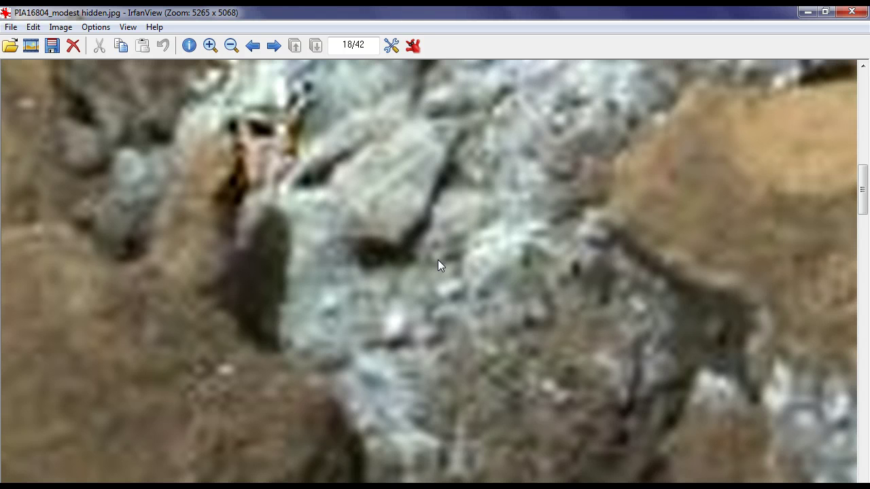
pyautogui.moveTo(497, 295); pyautogui.dragTo(445, 394)
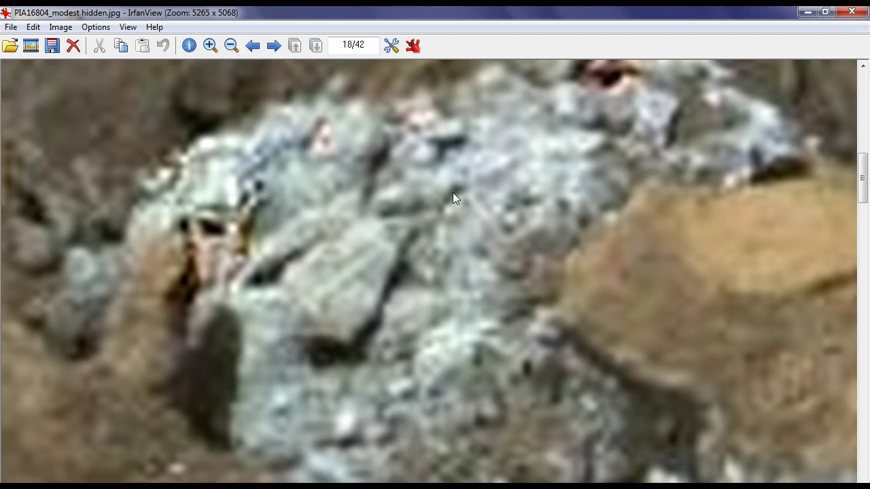
pyautogui.moveTo(524, 156); pyautogui.dragTo(379, 286)
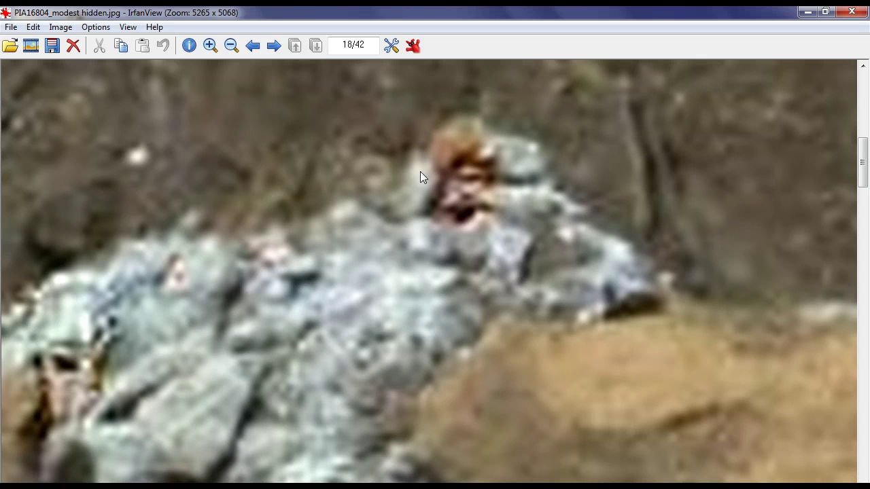
pyautogui.moveTo(175, 298); pyautogui.dragTo(640, 311)
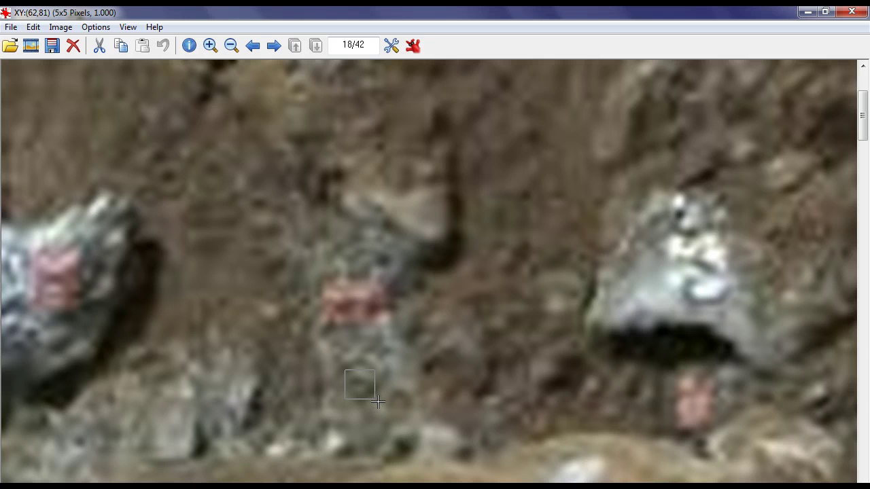
# Select a tiny square below the middle pink spot and apply Color corrections red balance 60.
pyautogui.moveTo(379, 403); pyautogui.dragTo(380, 406)
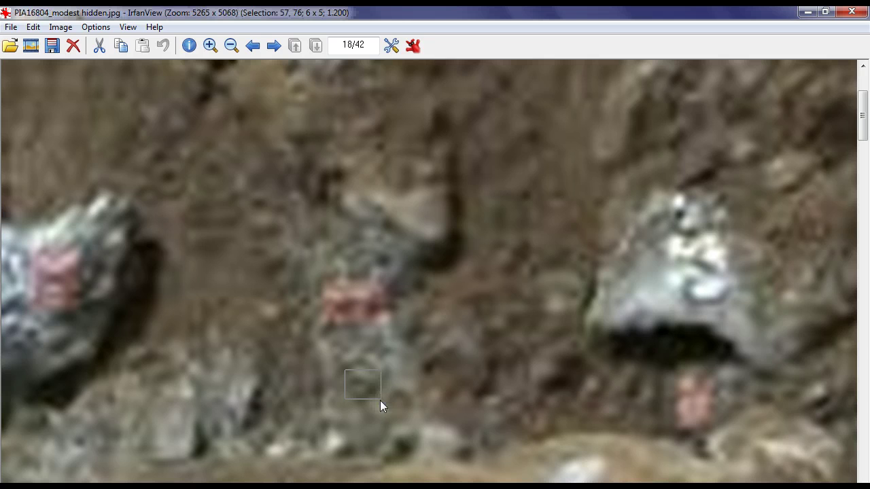
pyautogui.click(59, 28)
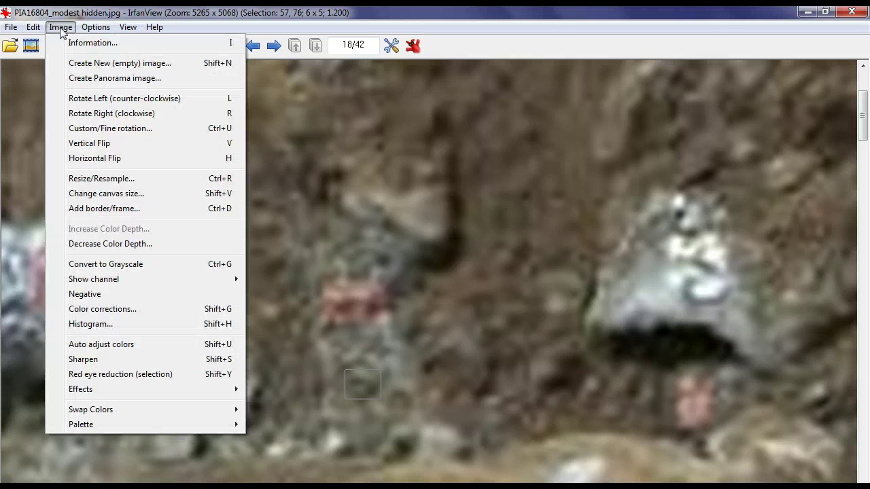
pyautogui.click(105, 309)
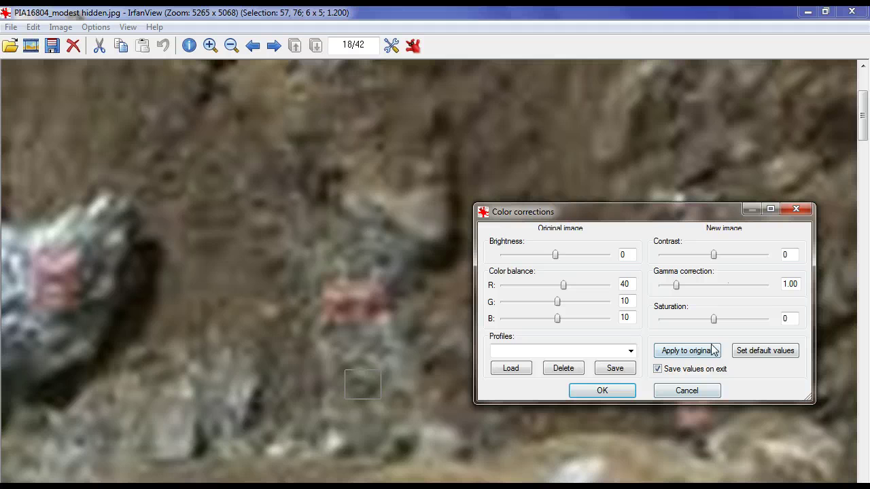
pyautogui.click(709, 355)
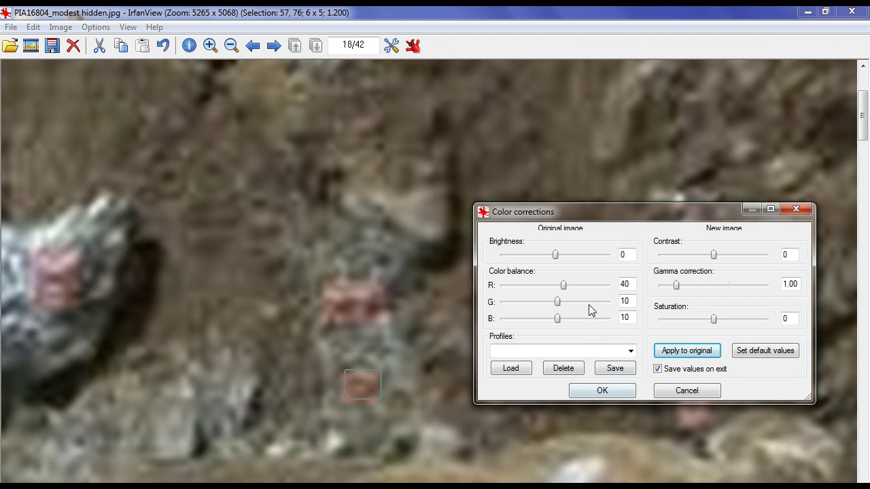
pyautogui.click(575, 287)
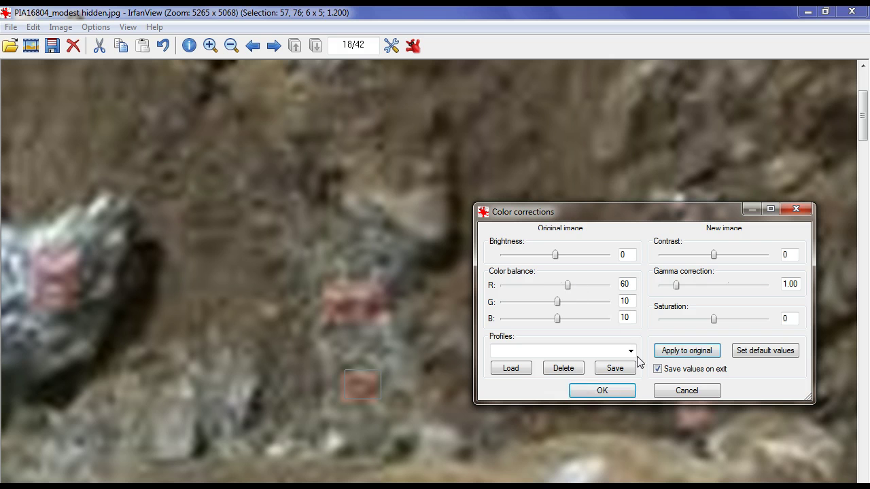
pyautogui.click(687, 350)
pyautogui.click(602, 390)
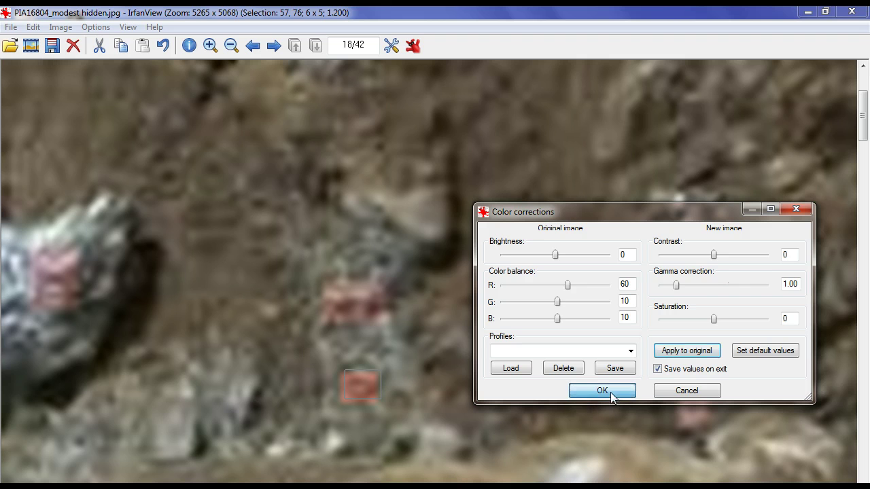
# Undo the red tint on the small patch and clear the selection.
pyautogui.click(60, 28)
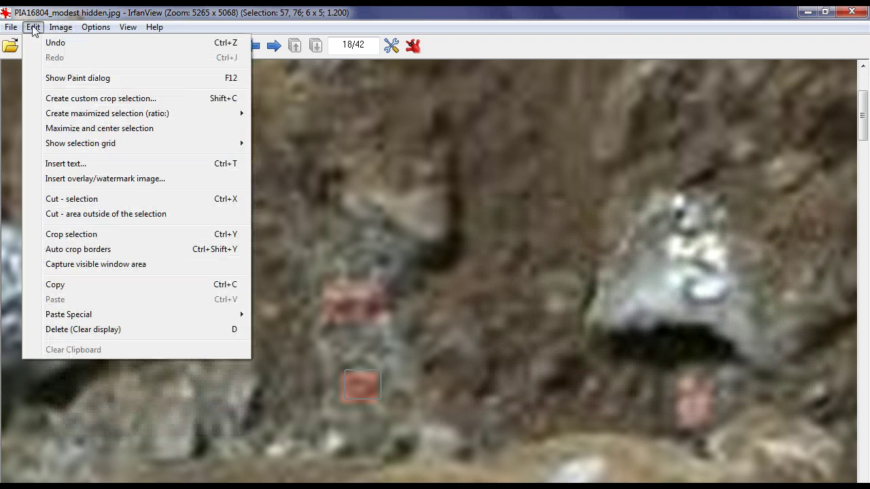
pyautogui.moveTo(34, 29)
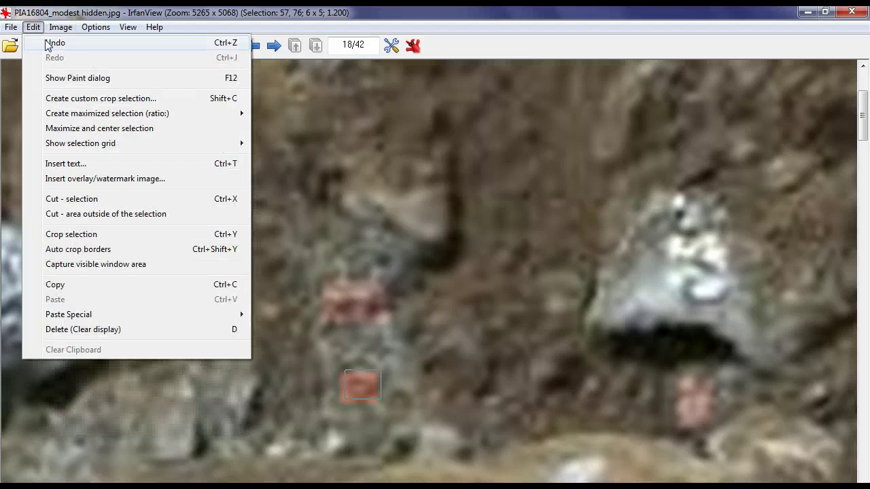
pyautogui.click(46, 43)
pyautogui.click(434, 372)
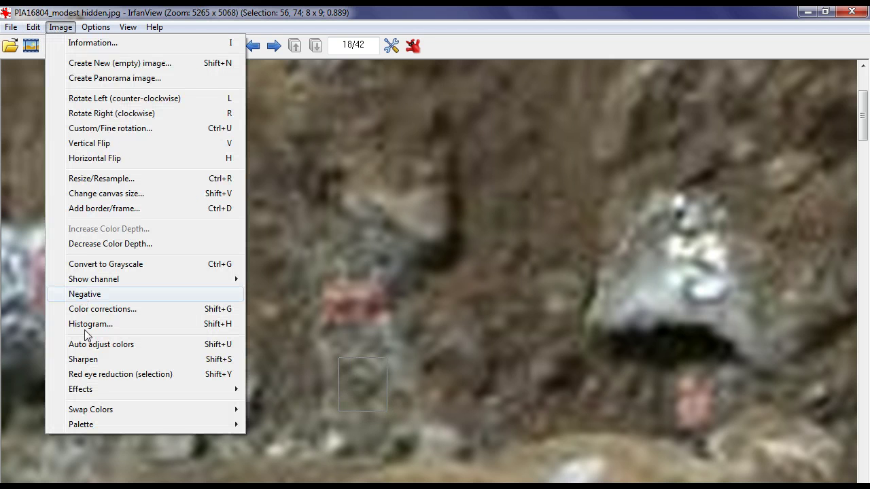
# Reset Color corrections and apply a mild R 10, G 10, B 10 balance to the patch.
pyautogui.click(79, 361)
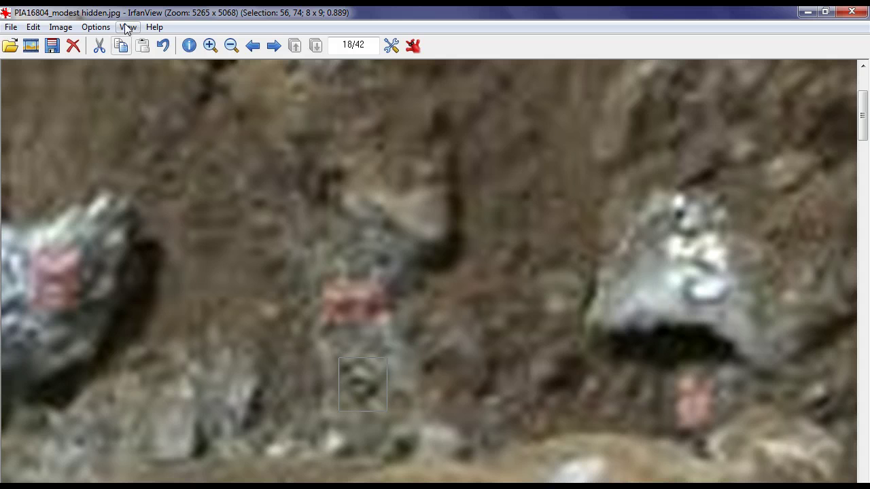
pyautogui.click(61, 27)
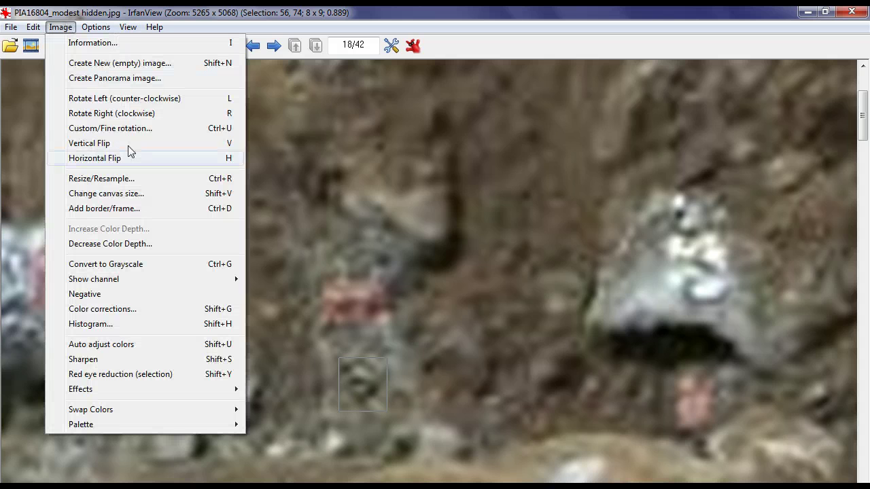
pyautogui.click(106, 309)
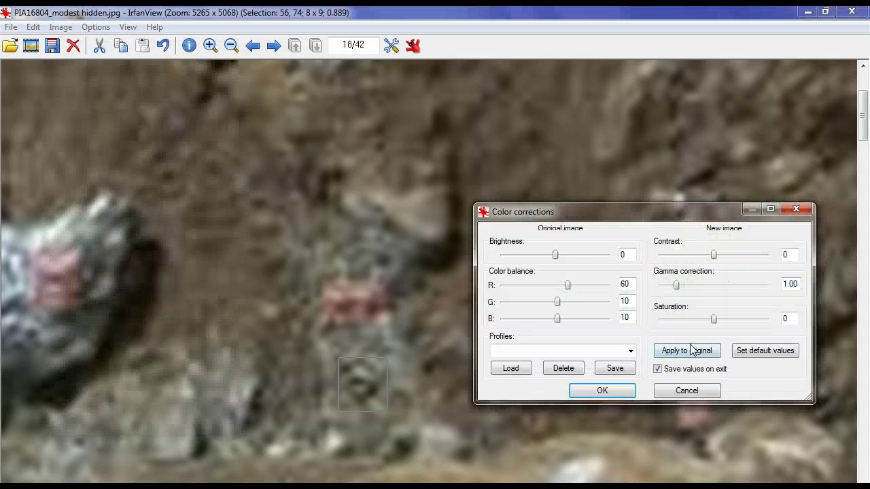
pyautogui.click(761, 351)
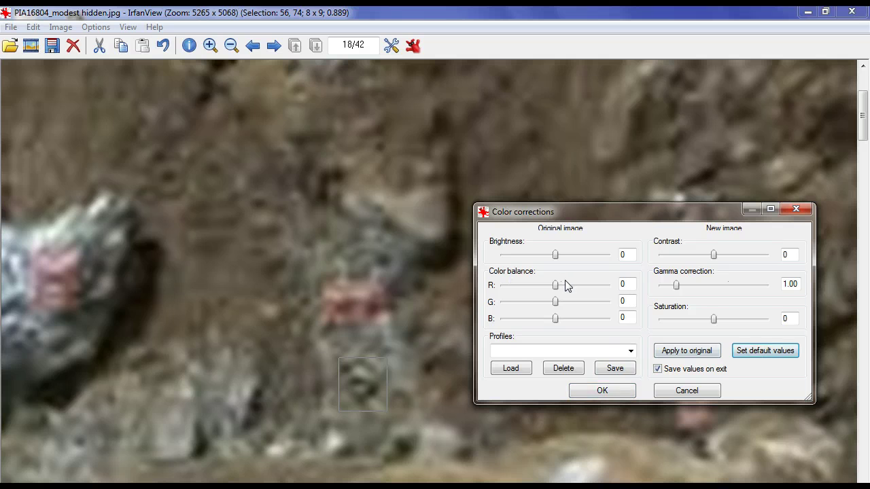
pyautogui.click(566, 285)
pyautogui.click(564, 305)
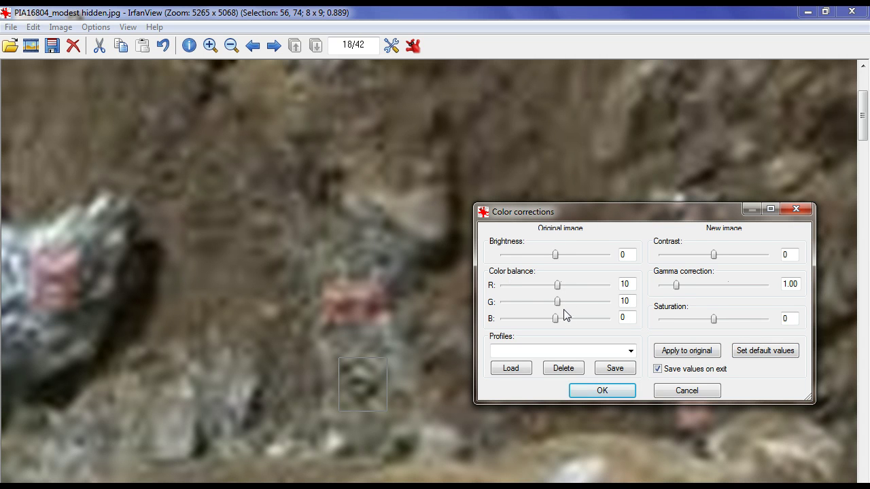
pyautogui.click(567, 320)
pyautogui.click(670, 351)
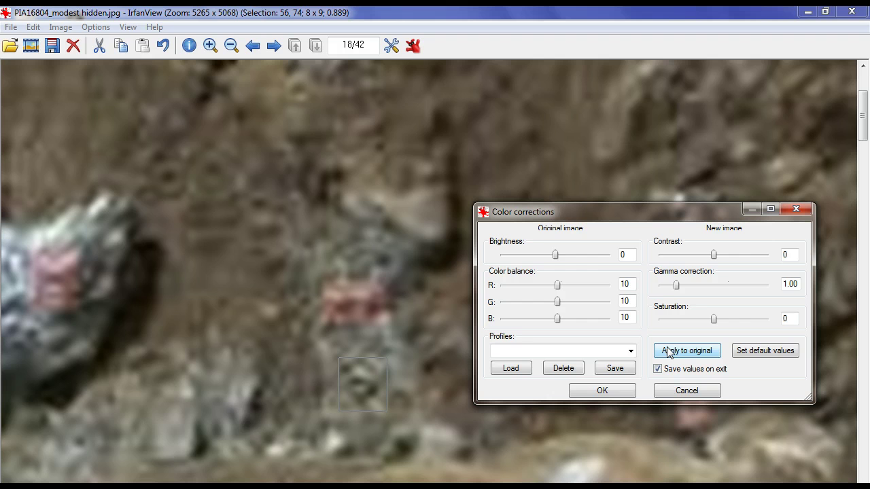
# Raise the balance to R 40, G 20, B 40 and apply the pink tint.
pyautogui.click(566, 286)
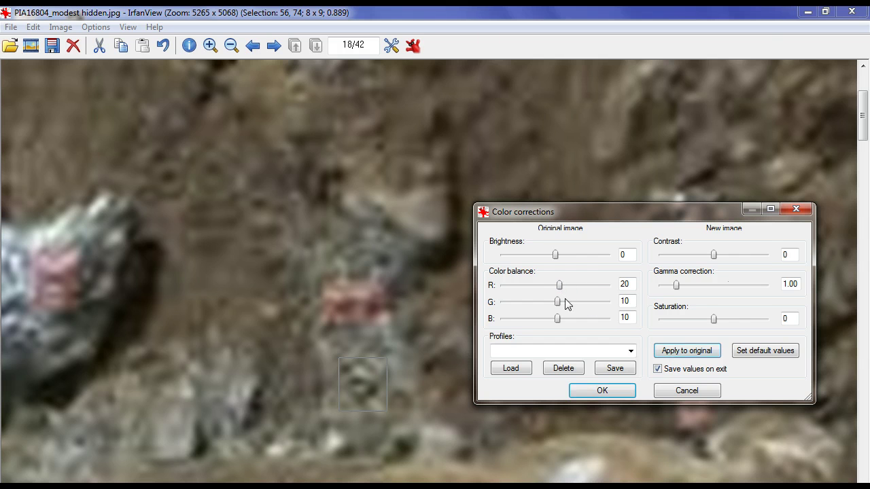
pyautogui.click(565, 302)
pyautogui.tripleClick(582, 319)
pyautogui.click(661, 356)
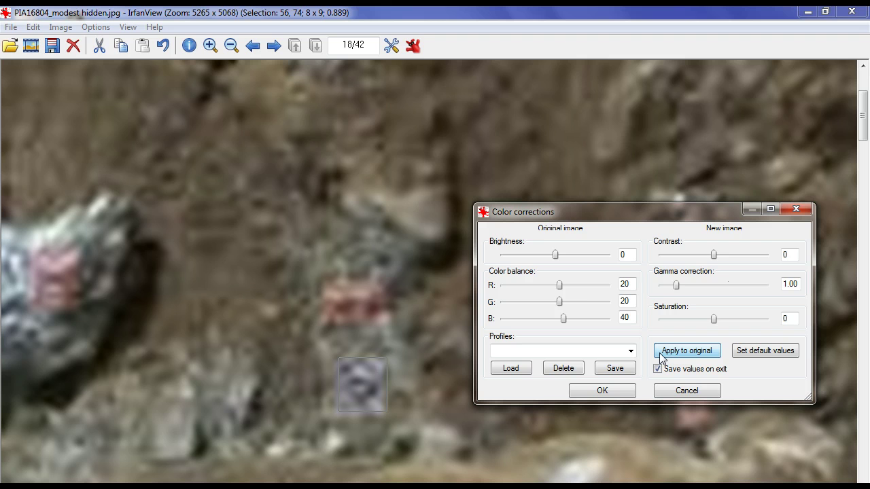
pyautogui.click(574, 286)
pyautogui.click(575, 287)
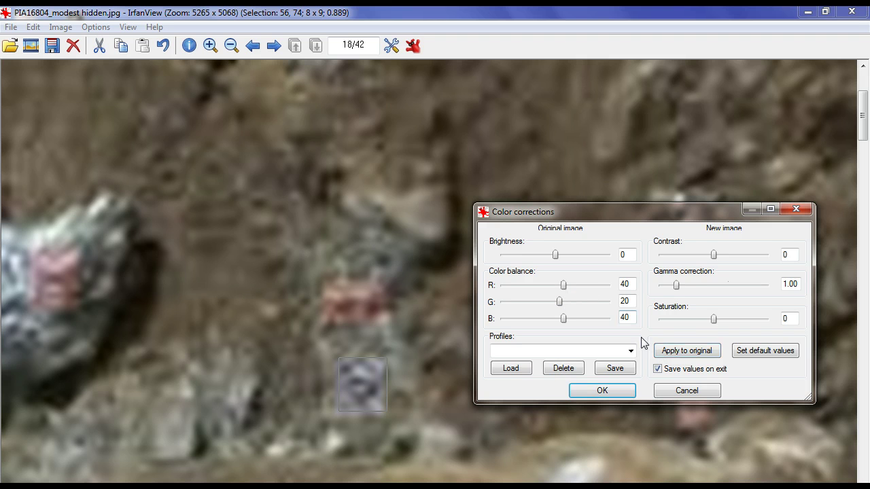
pyautogui.click(677, 358)
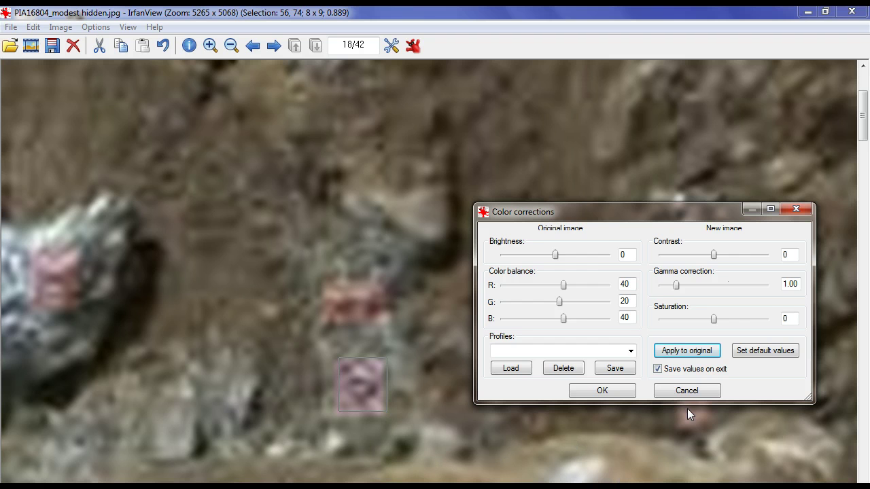
# Close Color corrections keeping the pink patch, then pan to the oval and flat rocks.
pyautogui.click(608, 390)
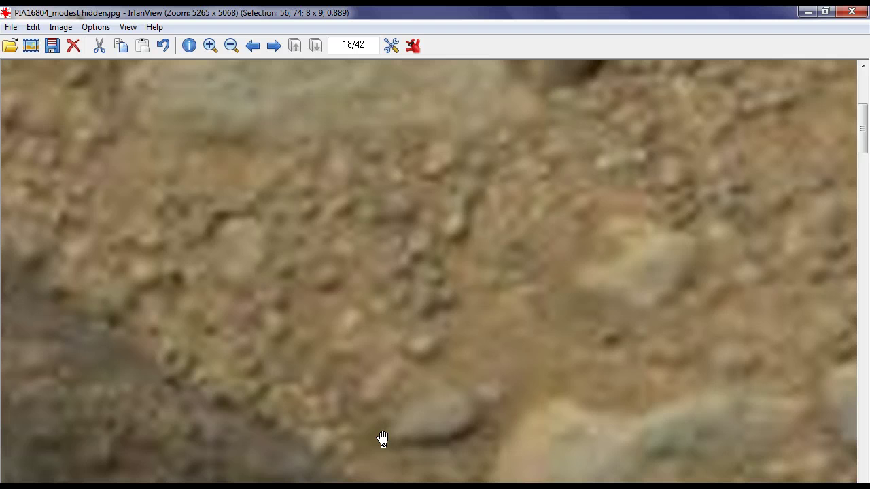
pyautogui.moveTo(523, 187); pyautogui.dragTo(347, 439)
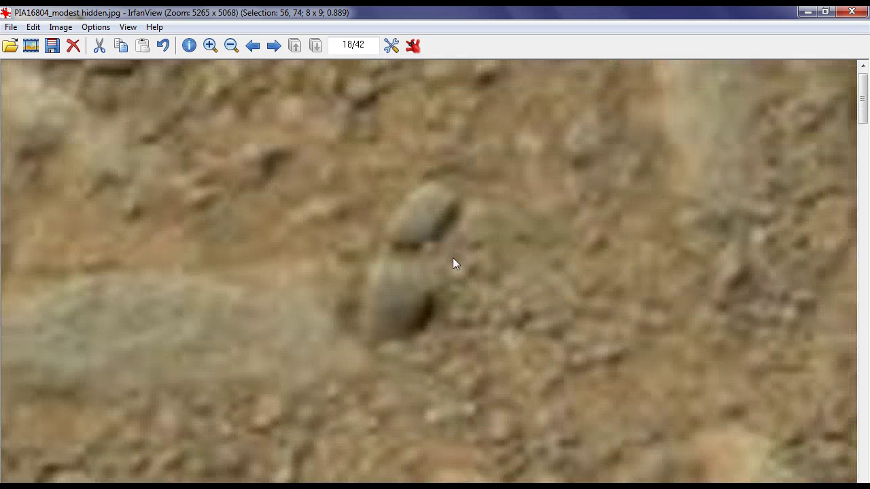
pyautogui.moveTo(474, 175); pyautogui.dragTo(477, 435)
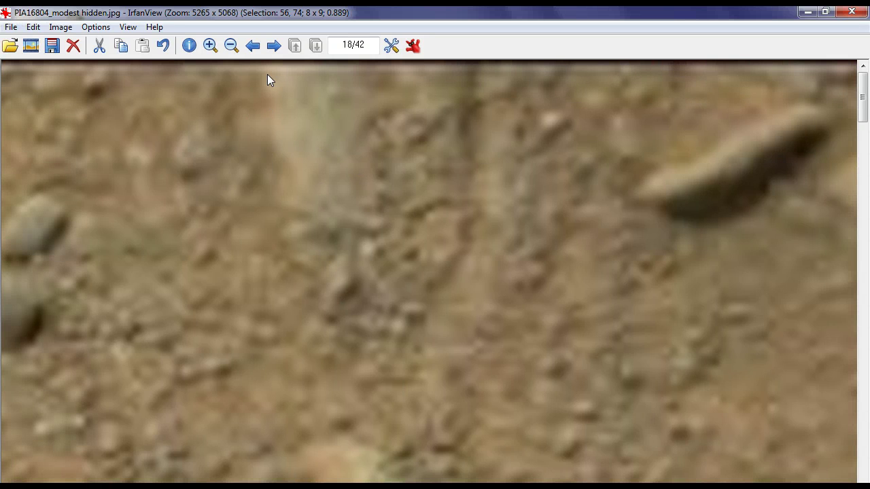
pyautogui.moveTo(589, 301); pyautogui.dragTo(243, 355)
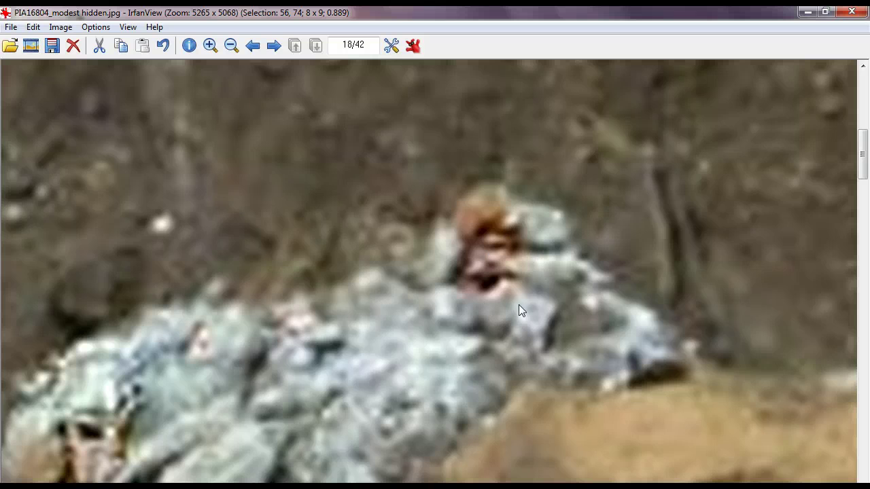
# Pan across the grey rock pile and up the large rock above the reddish patch.
pyautogui.moveTo(335, 362)
pyautogui.mouseDown()
pyautogui.moveTo(602, 292)
pyautogui.moveTo(359, 447)
pyautogui.mouseUp()
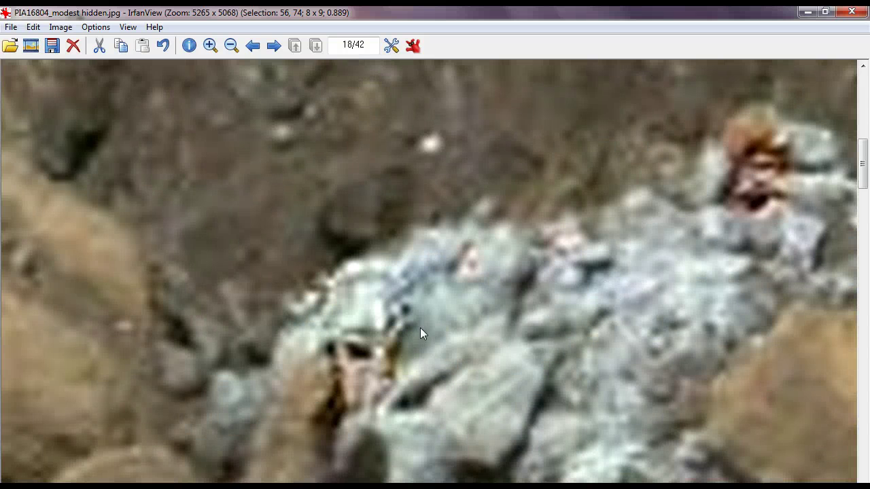
pyautogui.moveTo(708, 420)
pyautogui.mouseDown()
pyautogui.moveTo(408, 229)
pyautogui.moveTo(396, 194)
pyautogui.mouseUp()
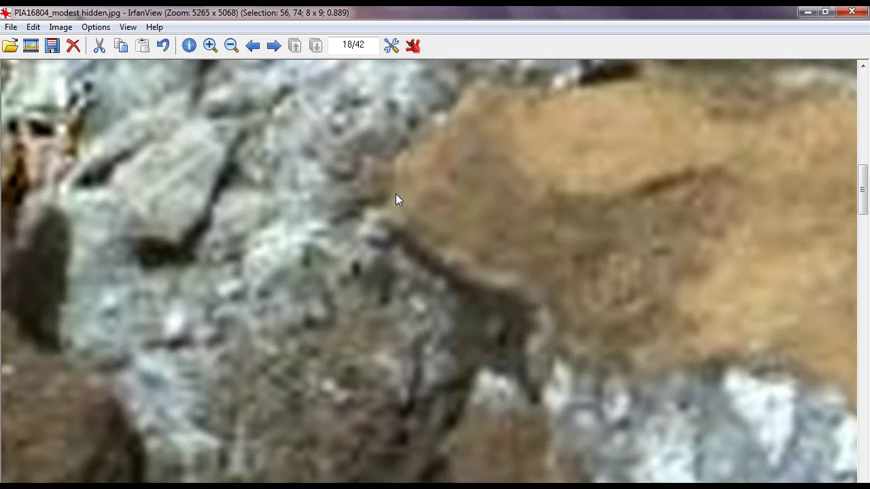
pyautogui.moveTo(693, 365); pyautogui.dragTo(474, 340)
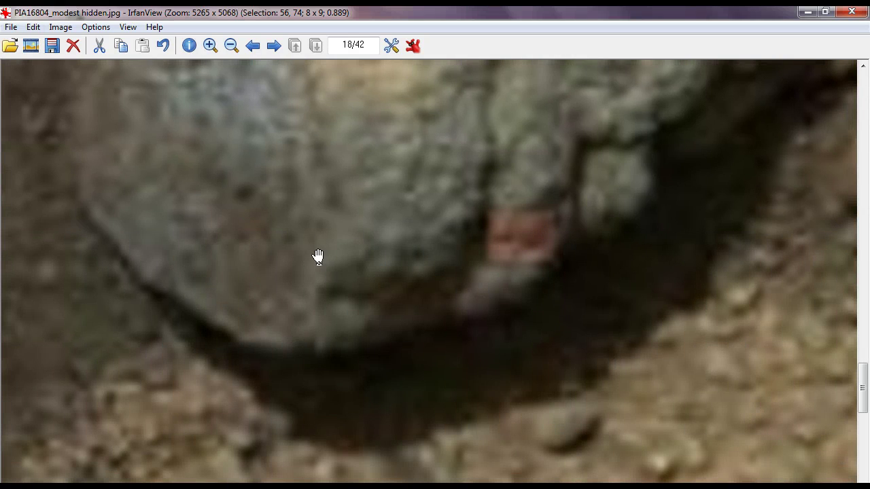
pyautogui.moveTo(235, 249); pyautogui.dragTo(431, 282)
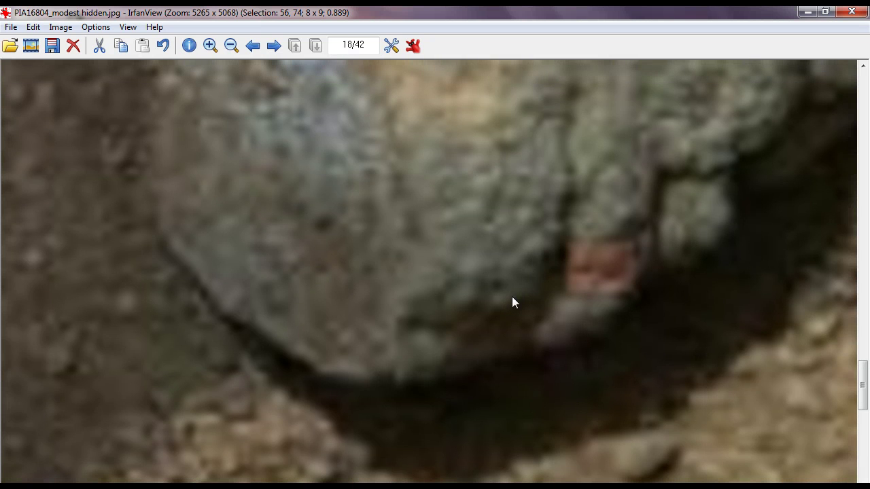
pyautogui.moveTo(512, 302); pyautogui.dragTo(510, 293)
pyautogui.moveTo(409, 233); pyautogui.dragTo(431, 349)
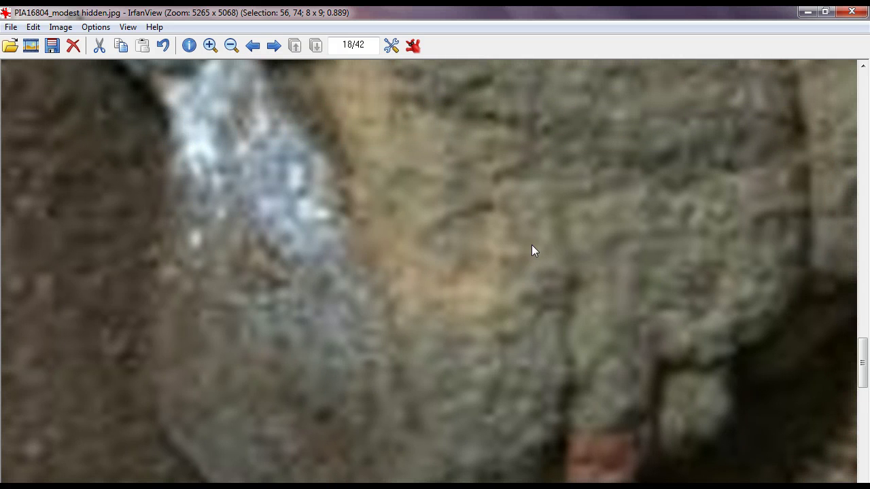
# Pan around the blue-white rock and along its dark crack.
pyautogui.moveTo(412, 287); pyautogui.dragTo(320, 368)
pyautogui.moveTo(632, 228); pyautogui.dragTo(261, 225)
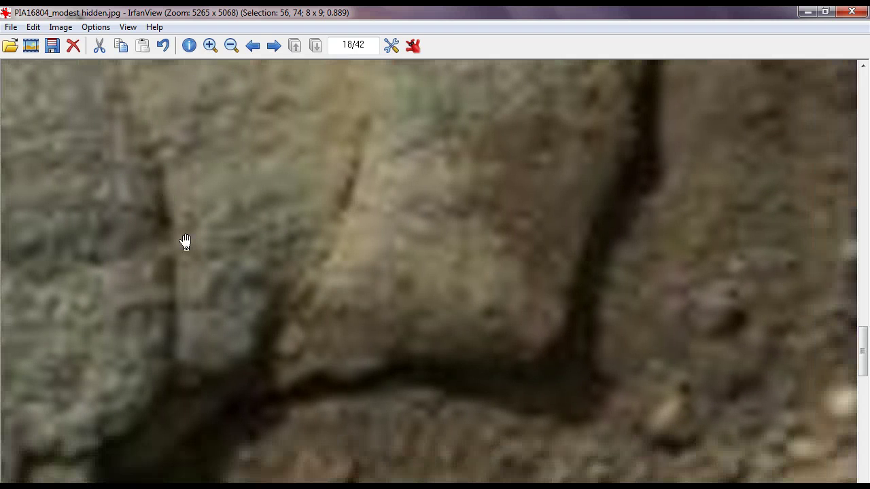
pyautogui.moveTo(184, 241); pyautogui.dragTo(761, 229)
pyautogui.moveTo(440, 162); pyautogui.dragTo(493, 351)
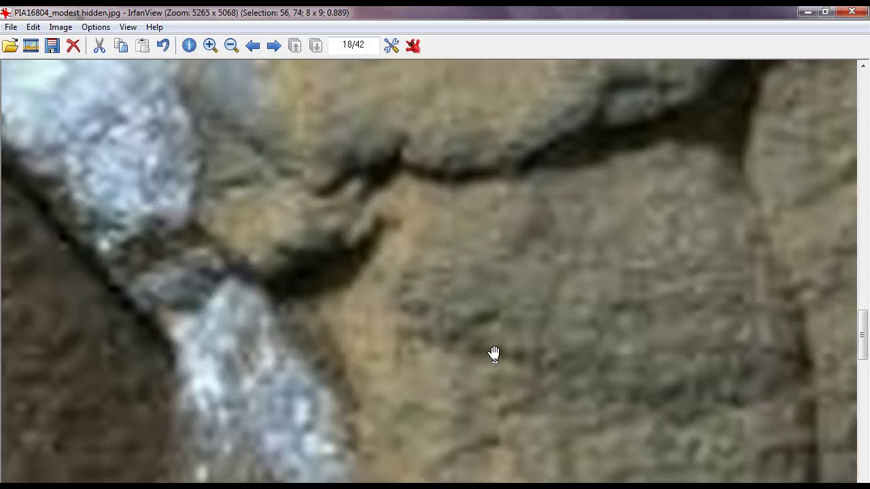
pyautogui.moveTo(487, 219)
pyautogui.mouseDown()
pyautogui.moveTo(466, 217)
pyautogui.moveTo(384, 376)
pyautogui.mouseUp()
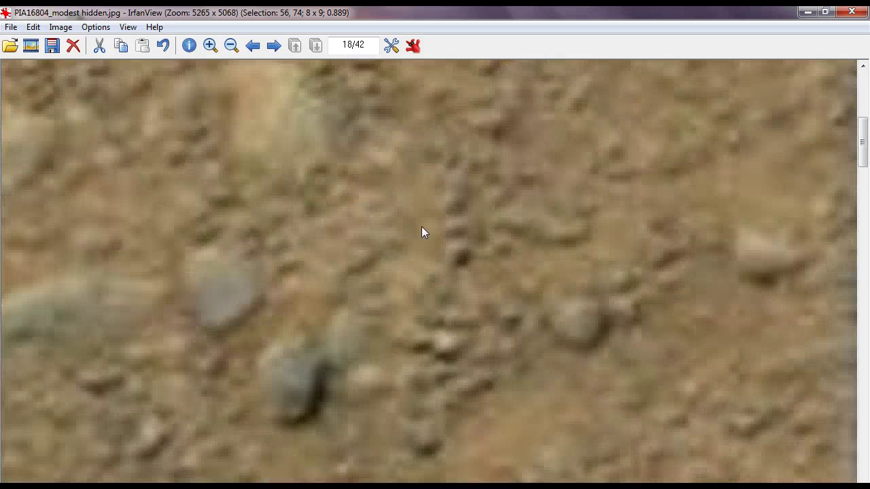
# Pan back to the grey-blue rock pile topped by the orange-brown face-like shape.
pyautogui.moveTo(408, 132); pyautogui.dragTo(369, 452)
pyautogui.moveTo(519, 125); pyautogui.dragTo(346, 305)
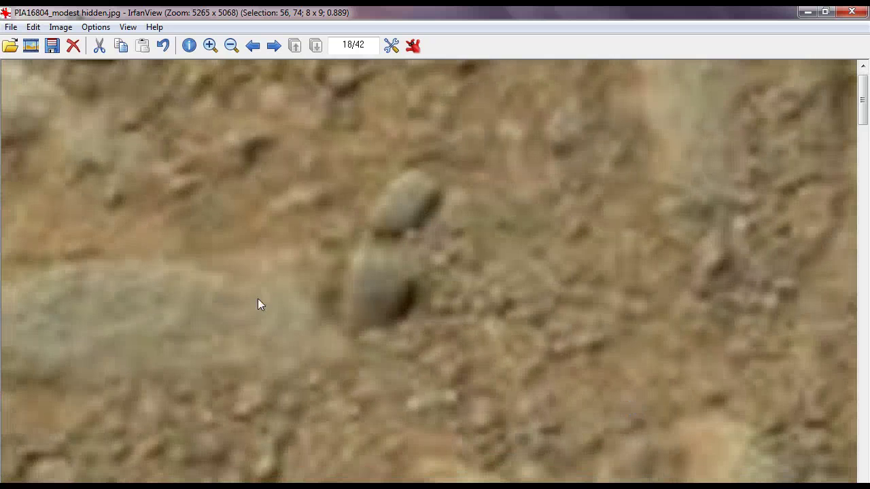
pyautogui.moveTo(224, 295); pyautogui.dragTo(595, 421)
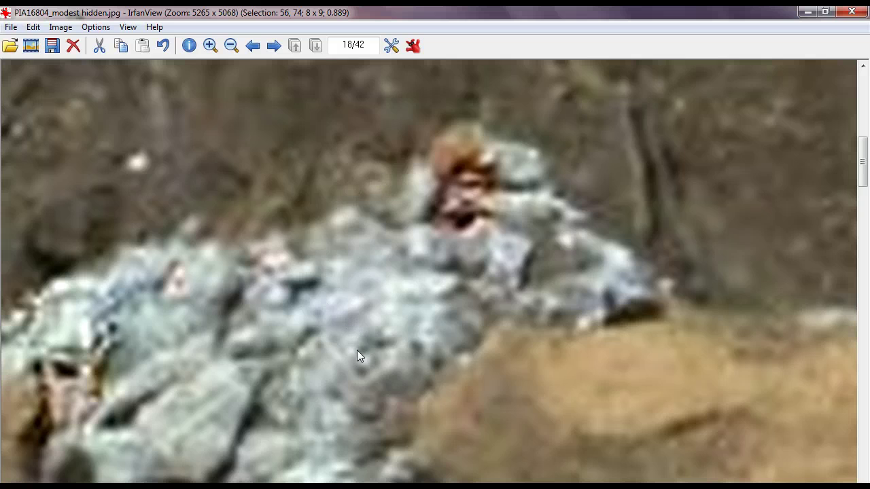
# Pan the view to the grey rock pile with the reddish figure.
pyautogui.moveTo(356, 350); pyautogui.dragTo(478, 350)
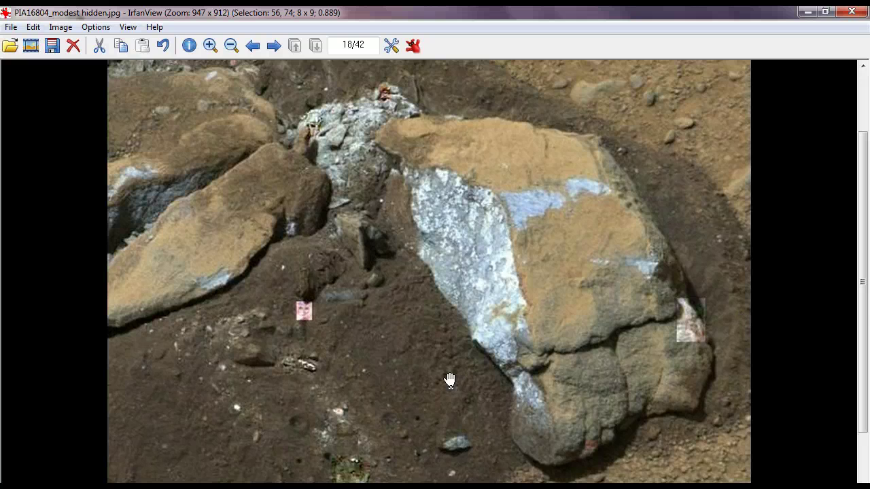
# Pan and scroll the zoomed-out photo up to its top edge, showing both recoloured squares.
pyautogui.moveTo(450, 381)
pyautogui.mouseDown()
pyautogui.moveTo(491, 327)
pyautogui.moveTo(544, 342)
pyautogui.moveTo(536, 416)
pyautogui.mouseUp()
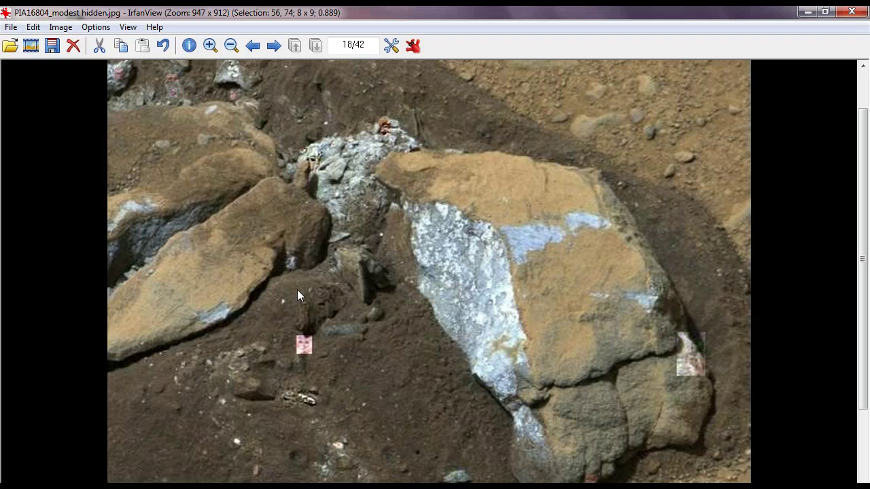
pyautogui.moveTo(441, 406); pyautogui.dragTo(566, 217)
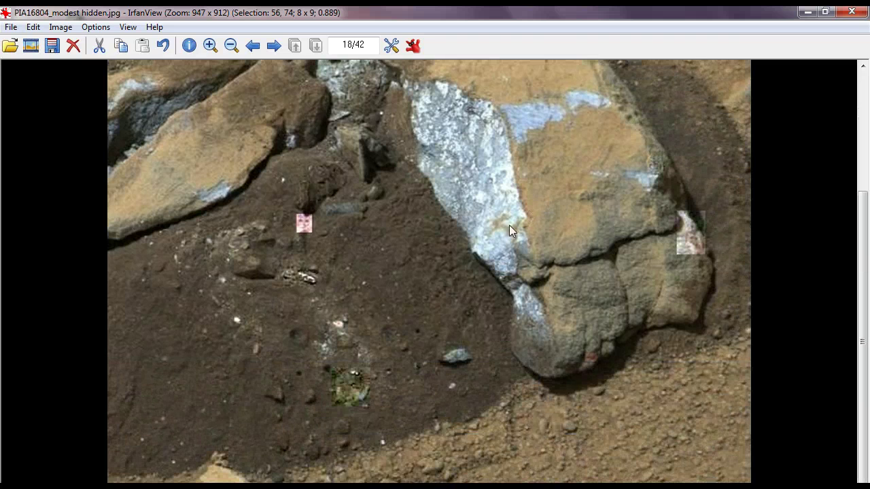
pyautogui.moveTo(182, 321); pyautogui.dragTo(237, 476)
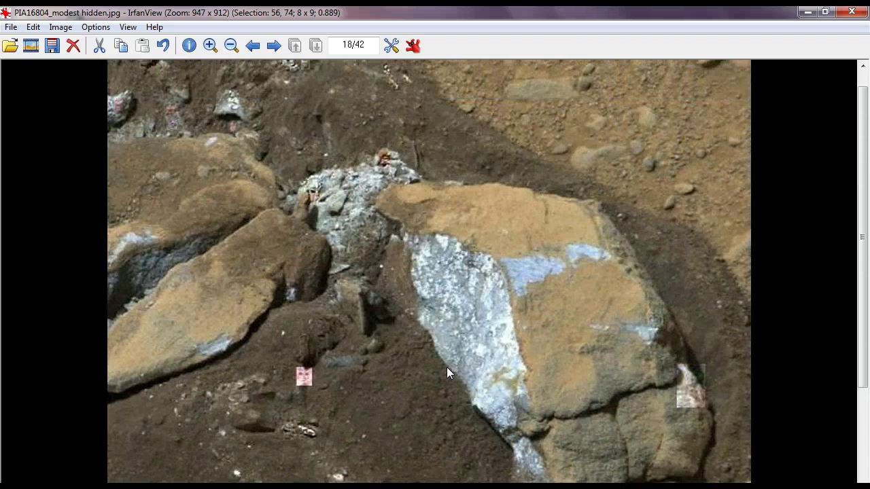
pyautogui.moveTo(446, 367); pyautogui.dragTo(516, 228)
pyautogui.moveTo(454, 219); pyautogui.dragTo(467, 331)
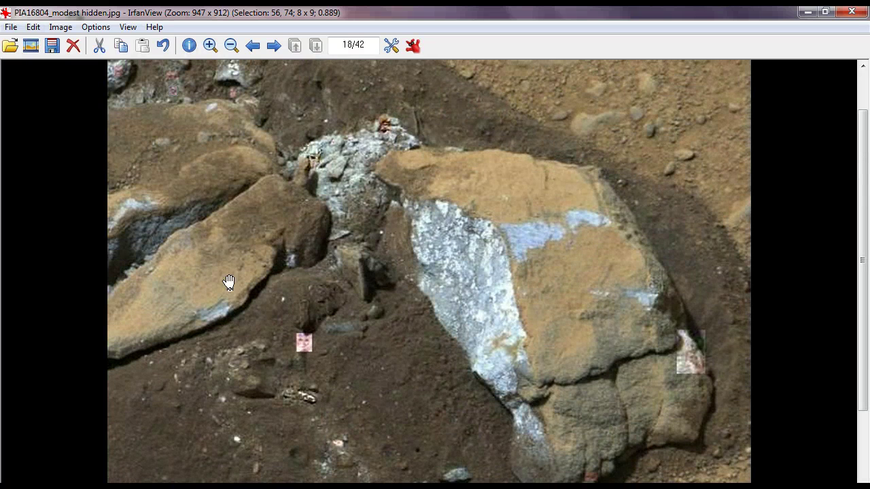
pyautogui.moveTo(229, 286); pyautogui.dragTo(221, 342)
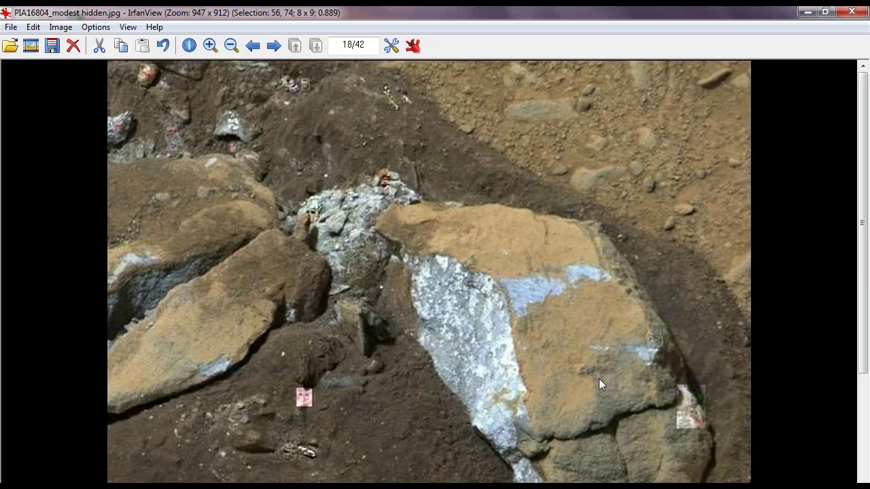
pyautogui.moveTo(617, 399); pyautogui.dragTo(398, 334)
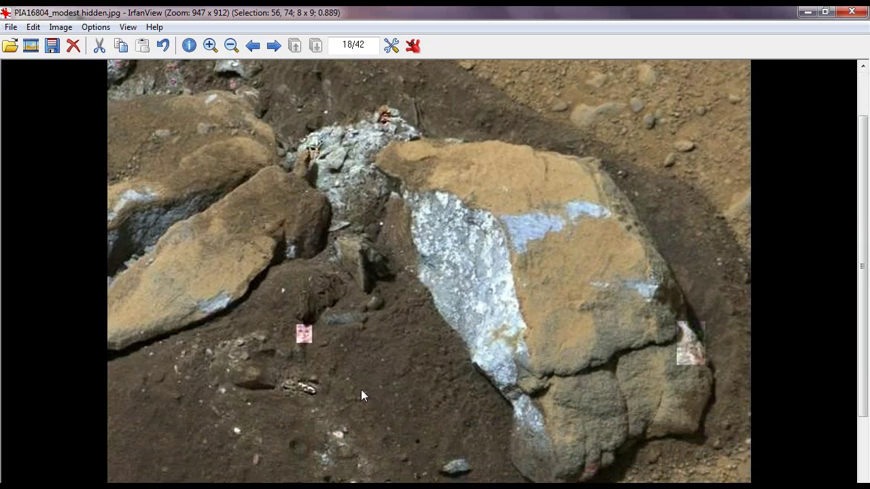
pyautogui.scroll(-2, 367, 367)
pyautogui.moveTo(191, 348)
pyautogui.mouseDown()
pyautogui.moveTo(332, 189)
pyautogui.moveTo(384, 216)
pyautogui.mouseUp()
pyautogui.scroll(3, 485, 165)
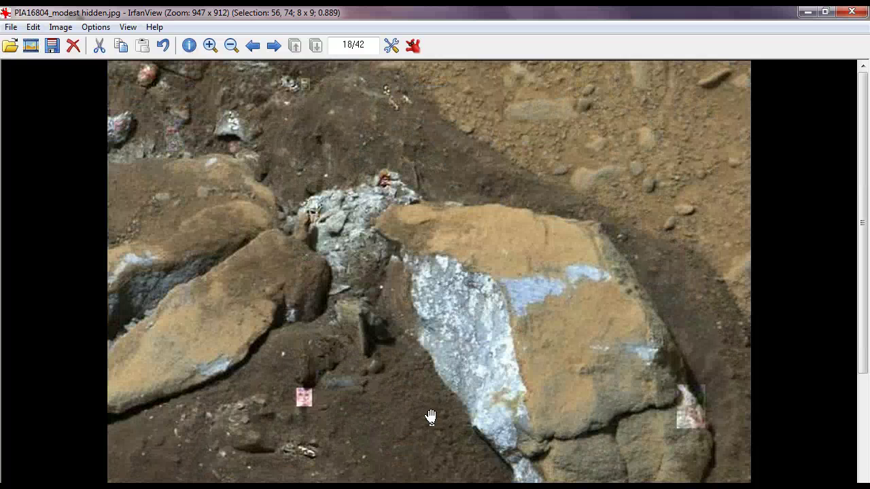